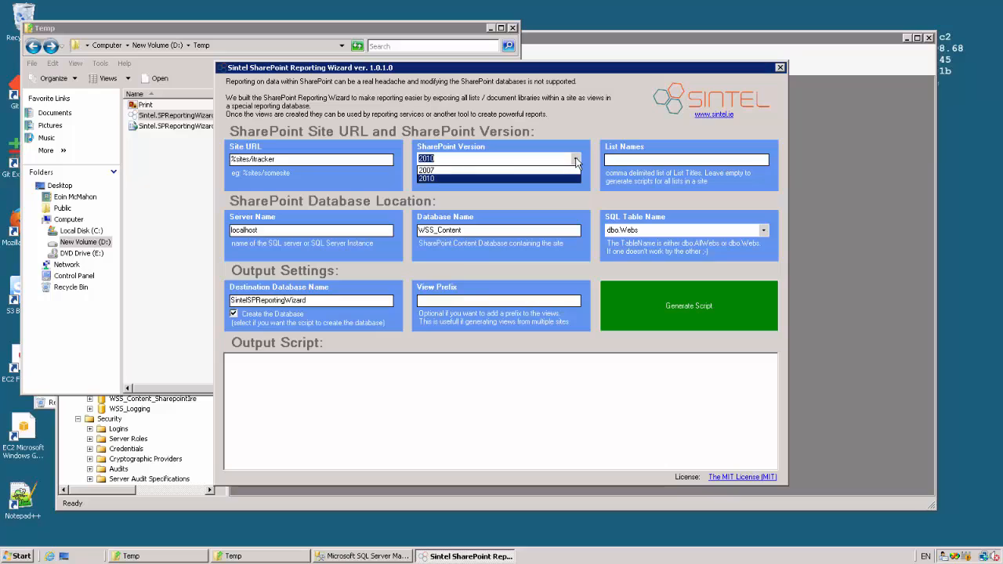
click(576, 161)
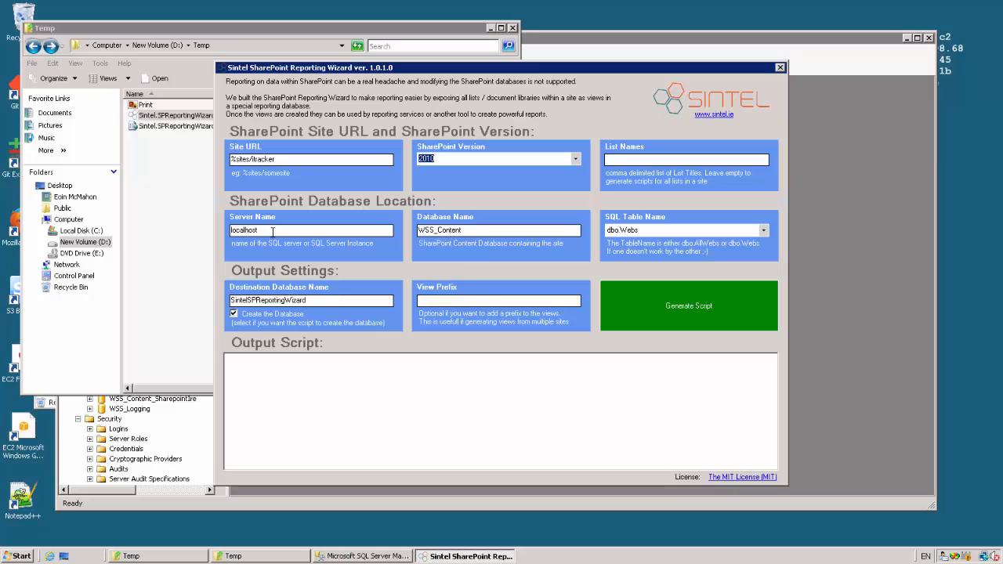
- Keep SharePoint version 2010, and set the server name to EC2AMAZ-5IGK0DX and the content database name to WSS_Content_itracker
drag(272, 234, 230, 232)
text(EC2AMAZ-5IGK0DX)
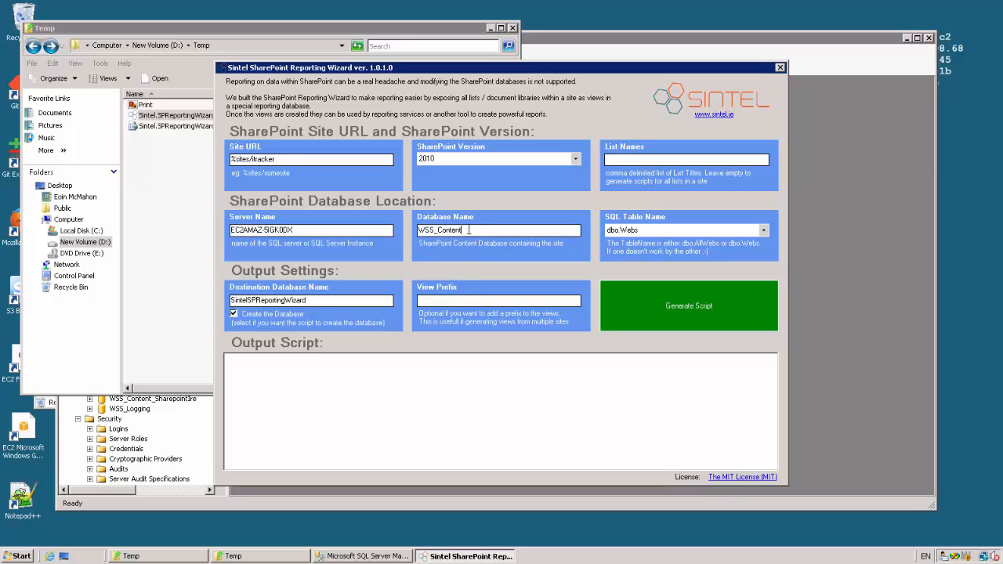
text(_itracker)
- Keep dbo.Webs as the SQL table name, generate the reporting SQL script and close the wizard
click(763, 232)
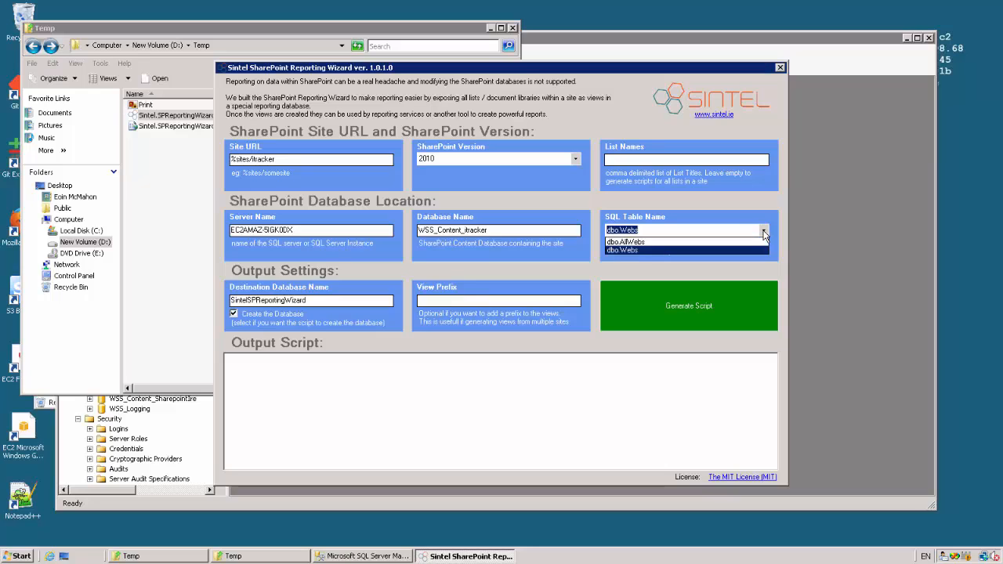
click(764, 232)
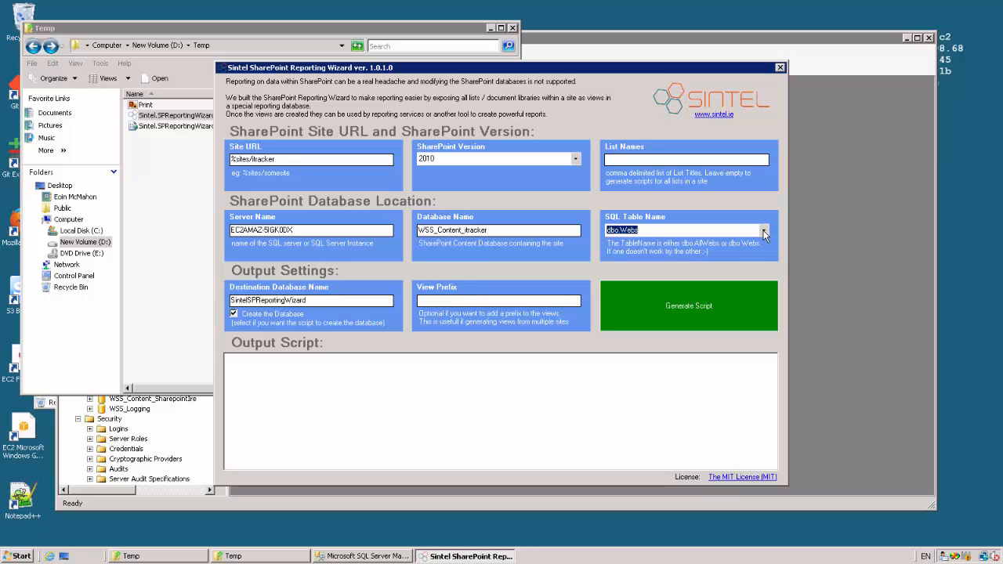
click(663, 230)
click(640, 311)
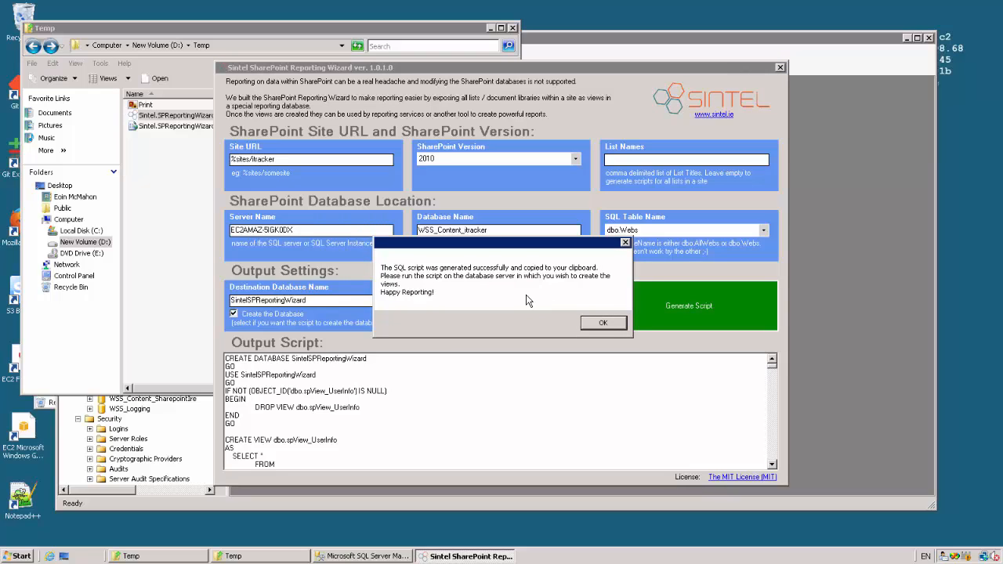
click(605, 324)
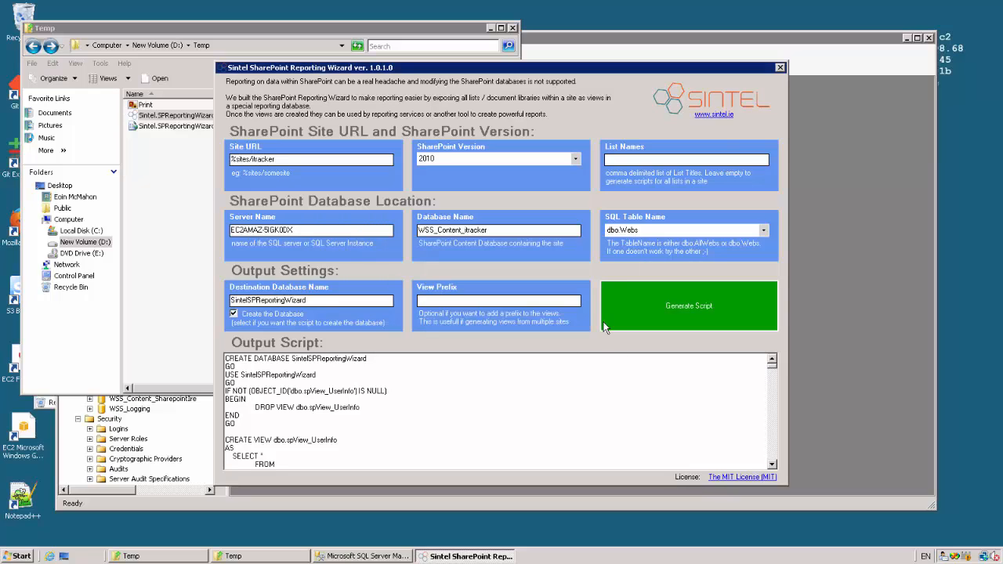
click(781, 68)
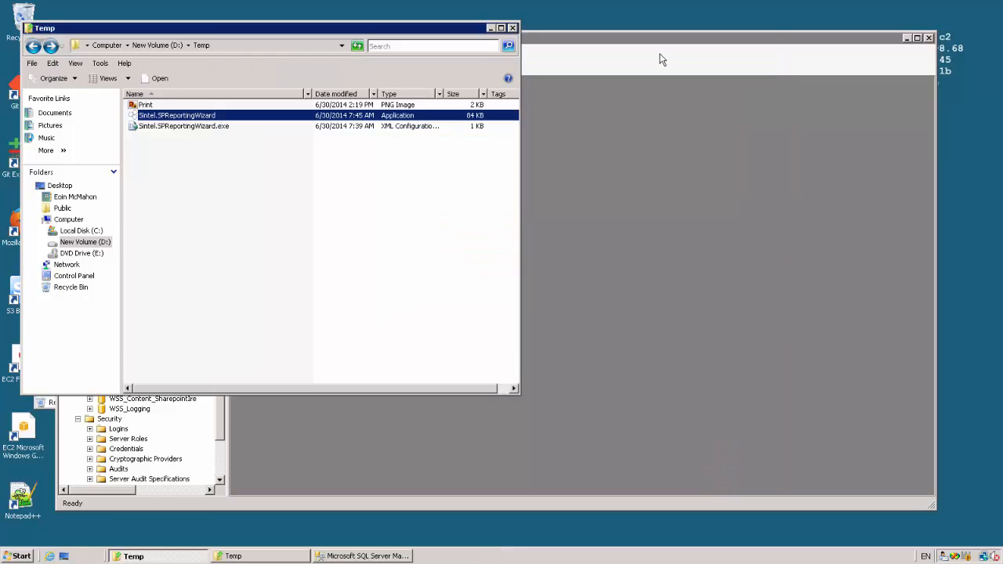
- Switch to SQL Server Management Studio, paste the generated script into a new query and execute it
click(661, 59)
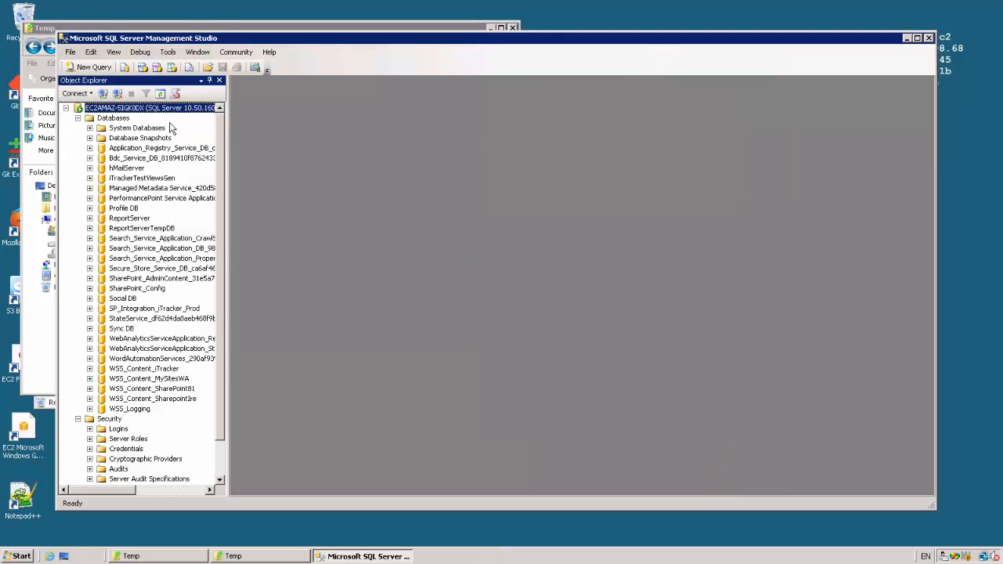
click(93, 67)
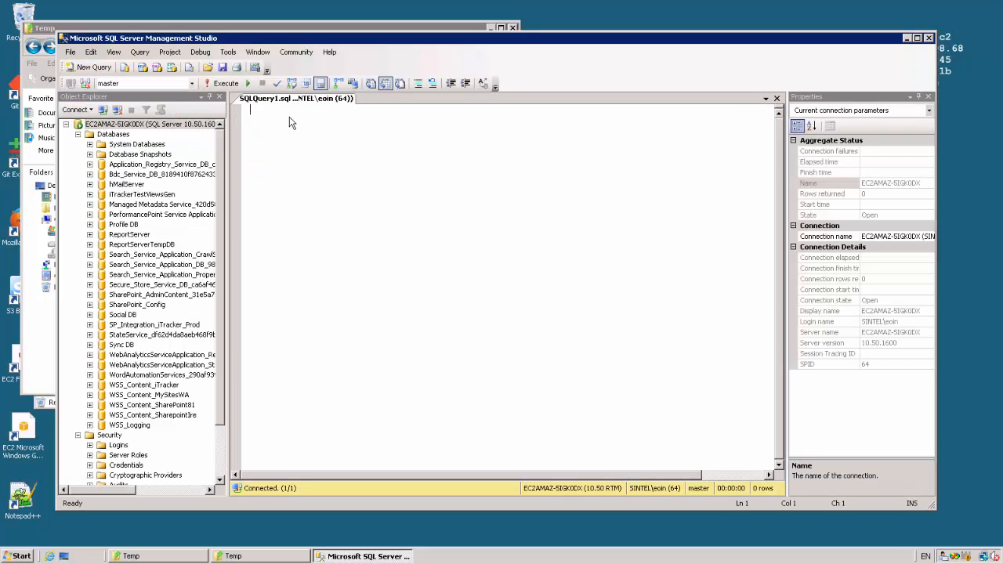
right_click(282, 123)
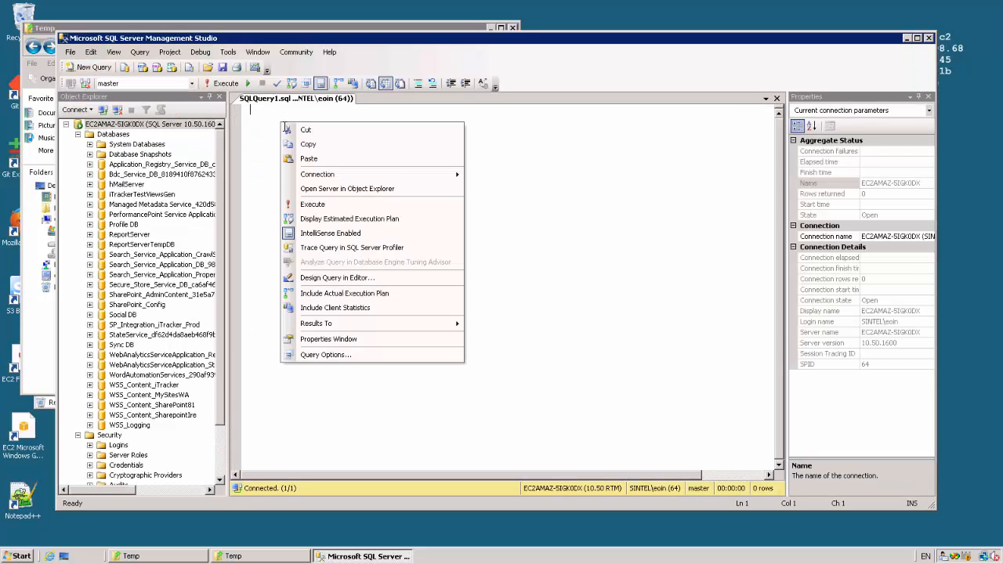
click(308, 159)
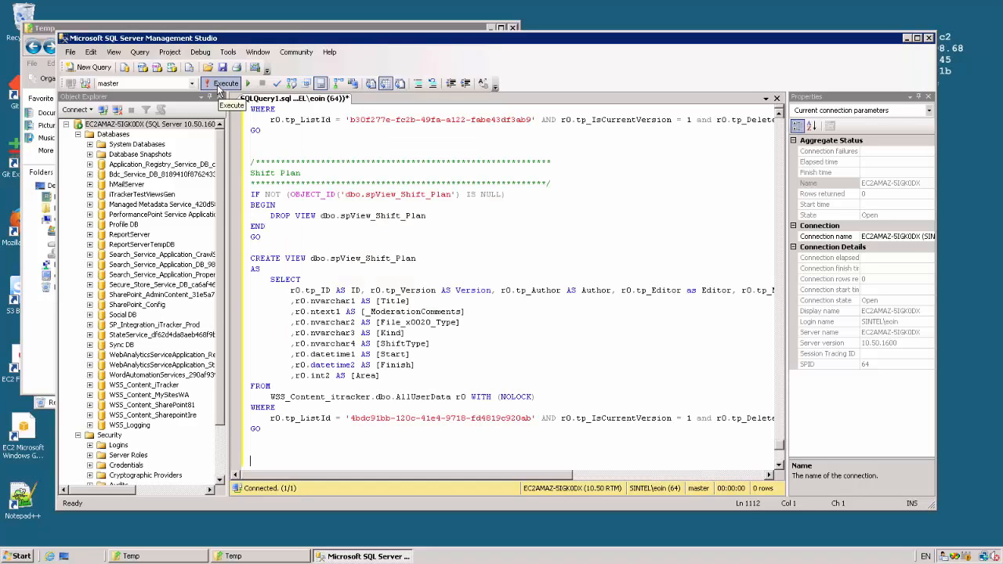
click(222, 83)
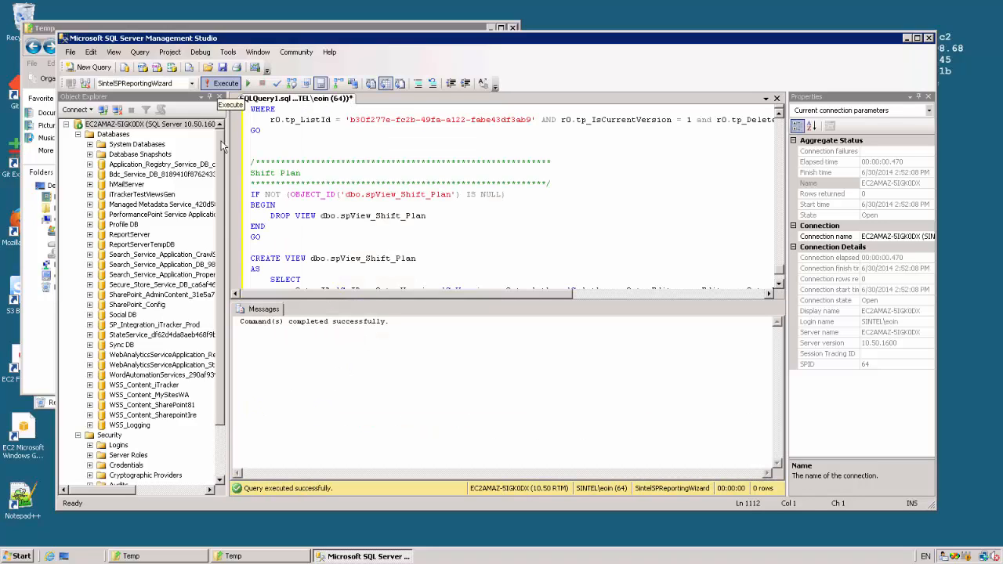
- Refresh the databases list and examine the views in the SintelSPReportingWizard database
click(114, 135)
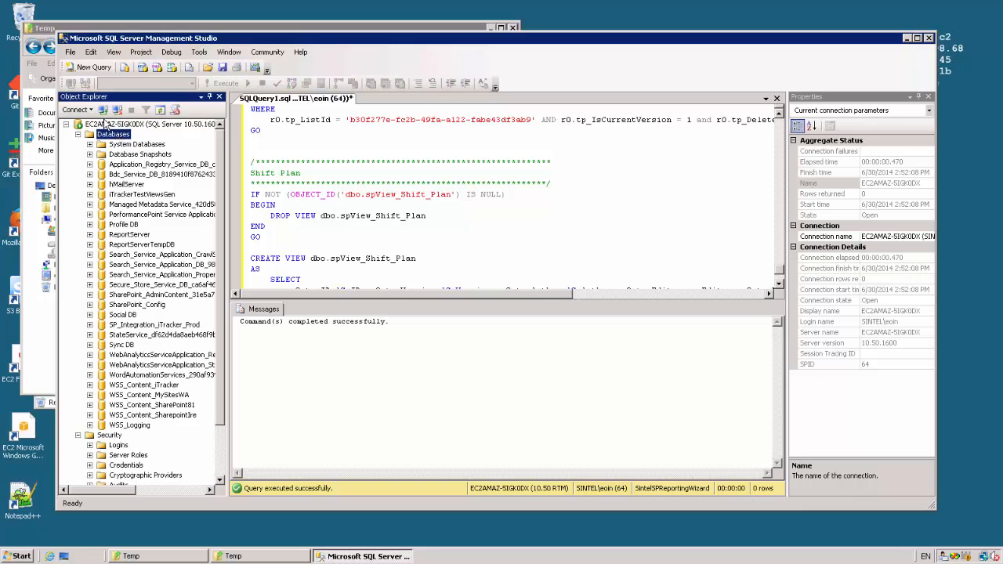
click(160, 109)
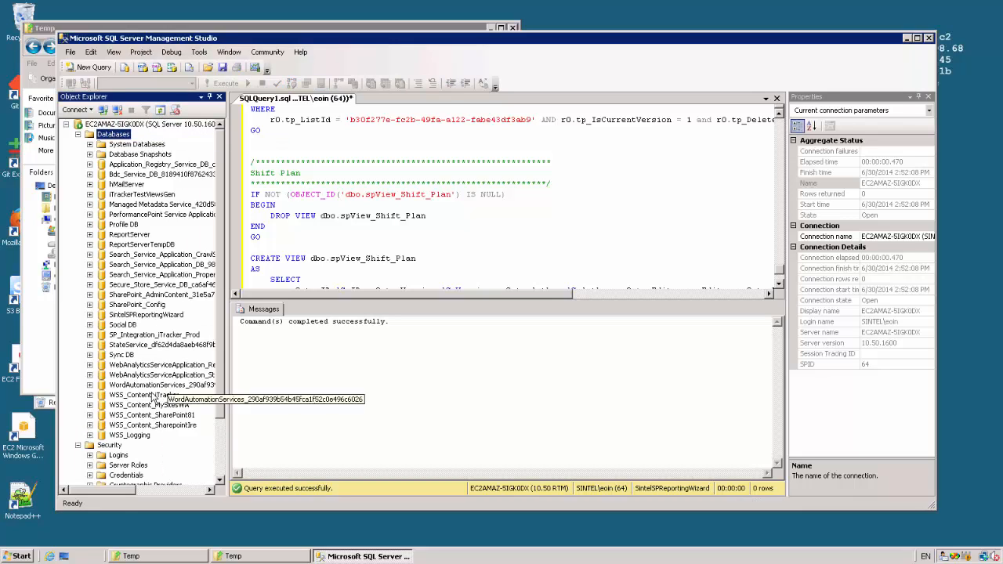
click(131, 316)
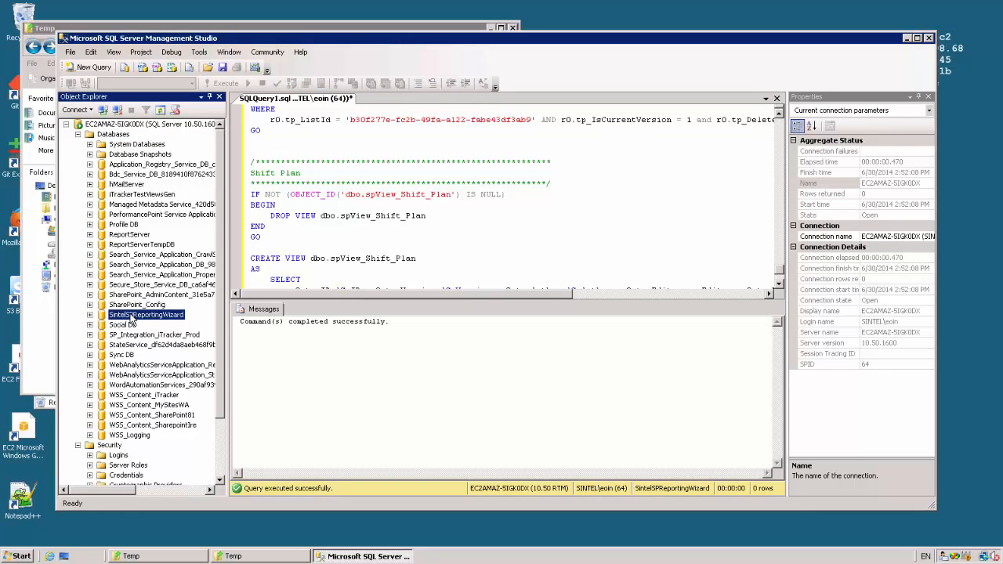
click(90, 314)
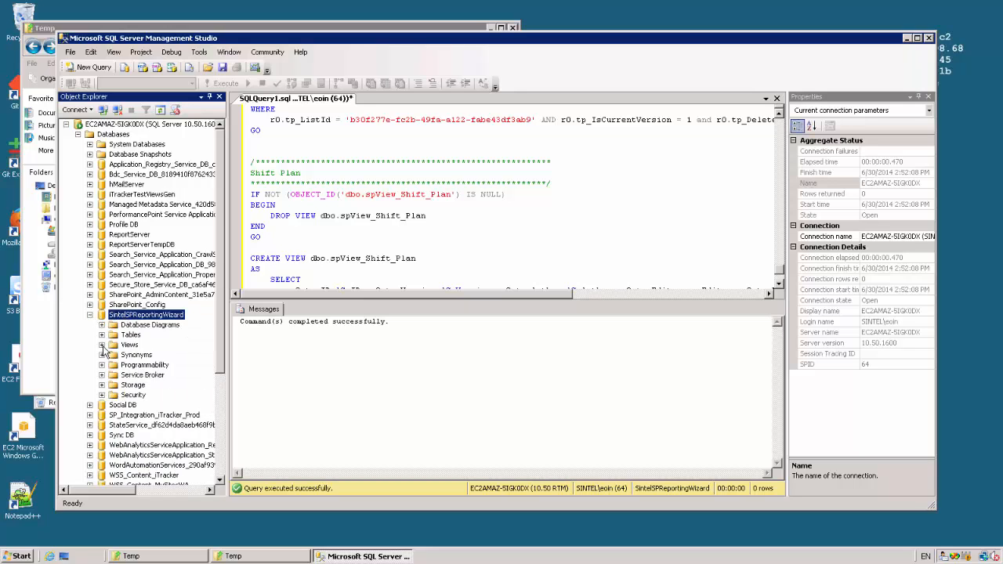
click(102, 344)
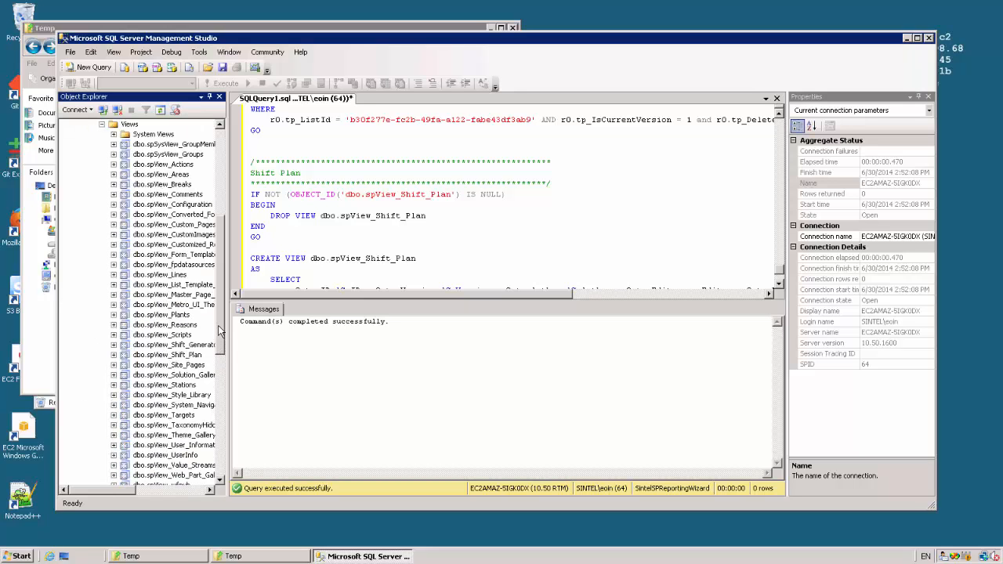
mouse_move(219, 325)
mouse_down()
mouse_move(219, 378)
mouse_move(219, 327)
mouse_up()
double_click(154, 316)
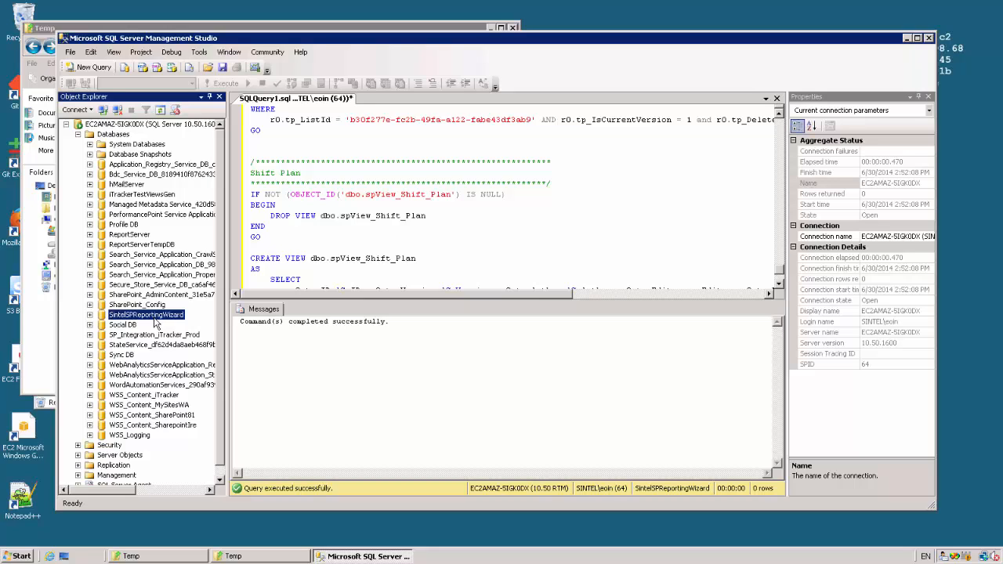
- Start a new server login named reader with SQL Server authentication, entering and confirming the login password
click(78, 445)
right_click(119, 426)
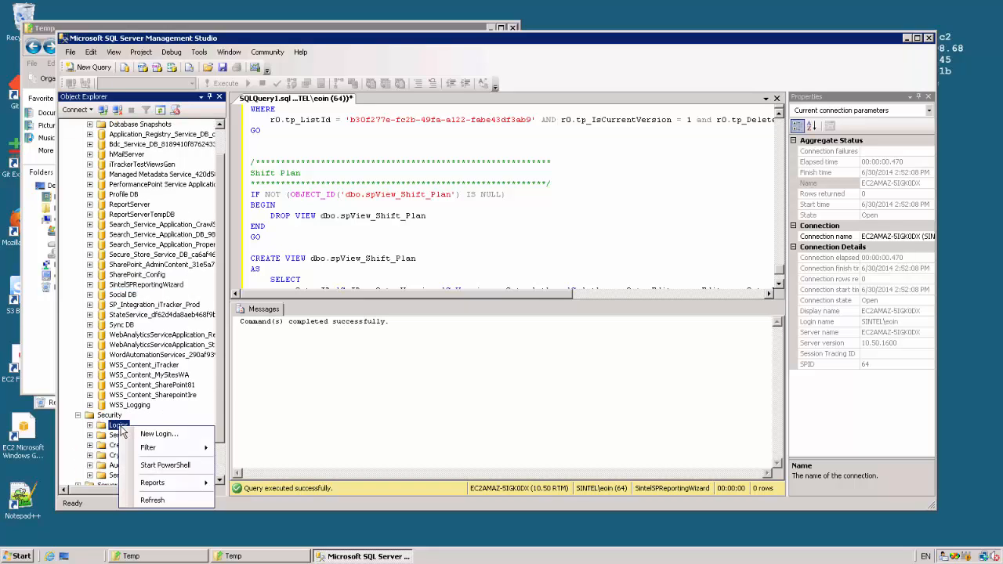
click(156, 434)
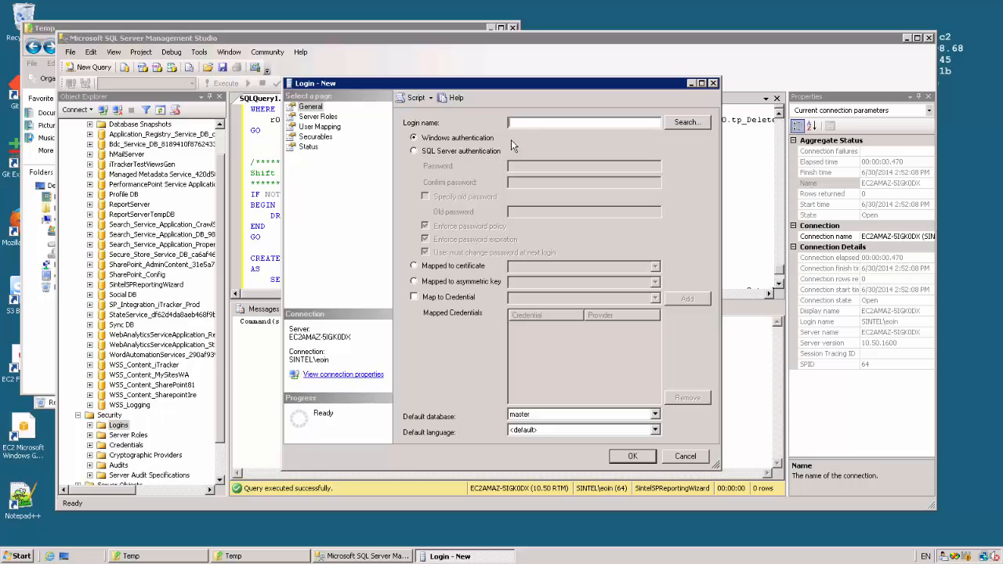
click(471, 152)
click(532, 123)
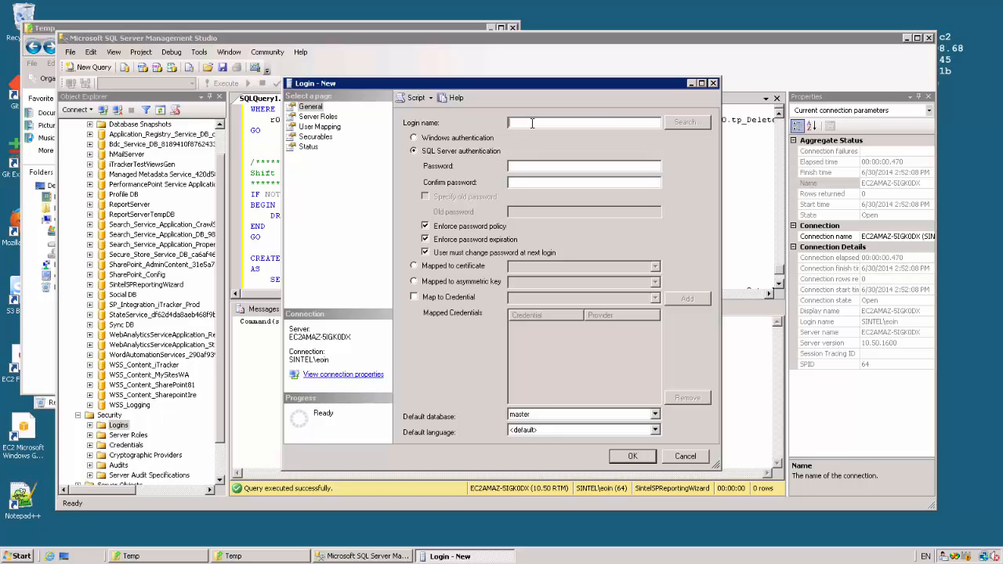
key(Tab)
key(Tab)
- Map the new login to the SintelSPReportingWizard database with the db_datareader role
click(327, 129)
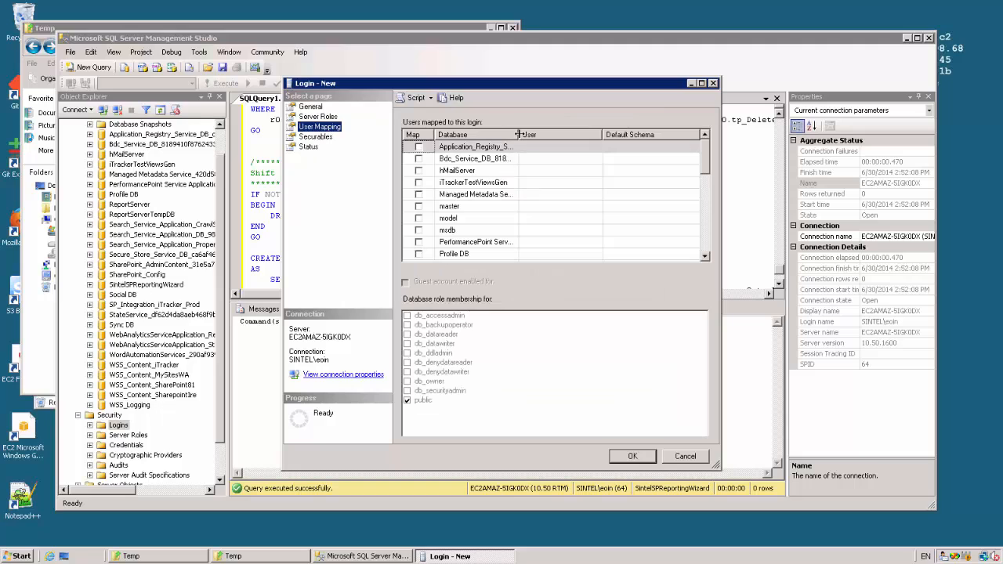
drag(518, 134, 606, 135)
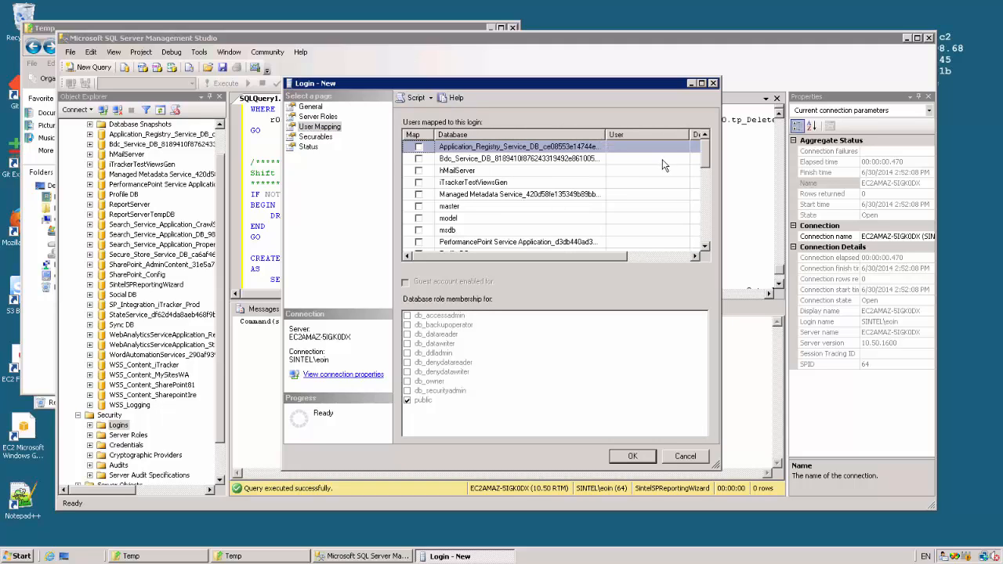
drag(703, 153, 702, 195)
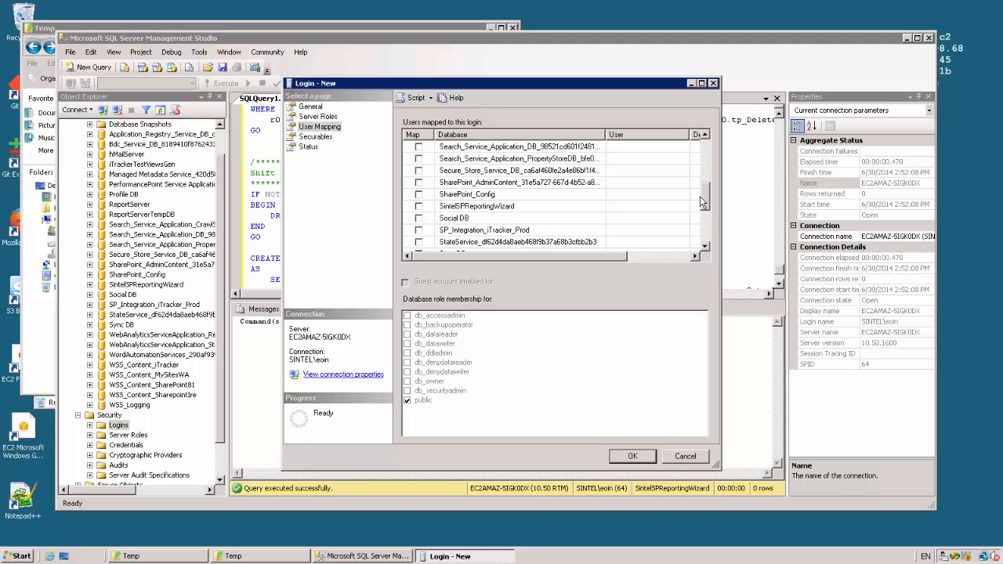
click(419, 206)
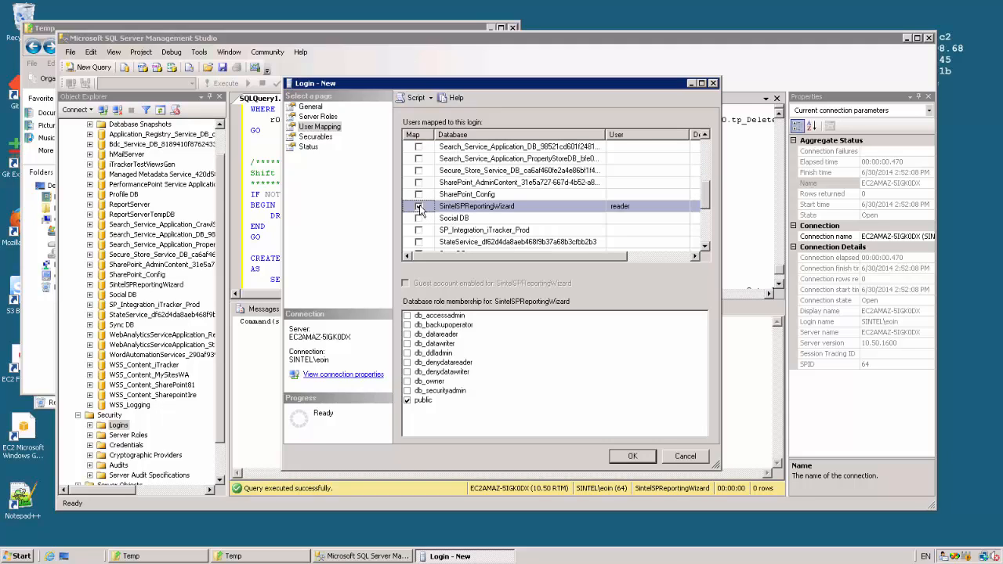
click(408, 334)
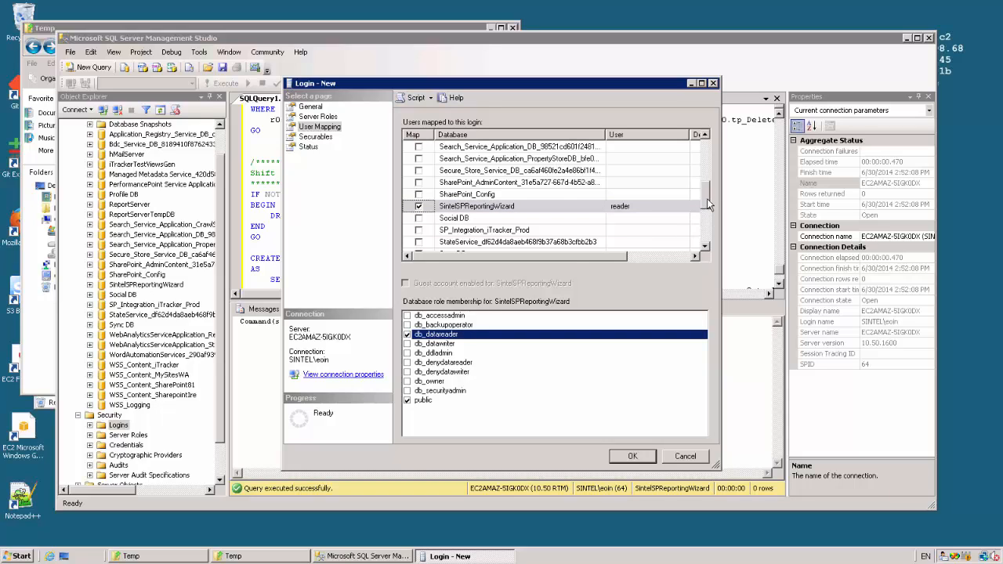
- Map the login to the WSS_Content_MySitesWA database with the db_datareader role and create the login
drag(707, 204, 702, 229)
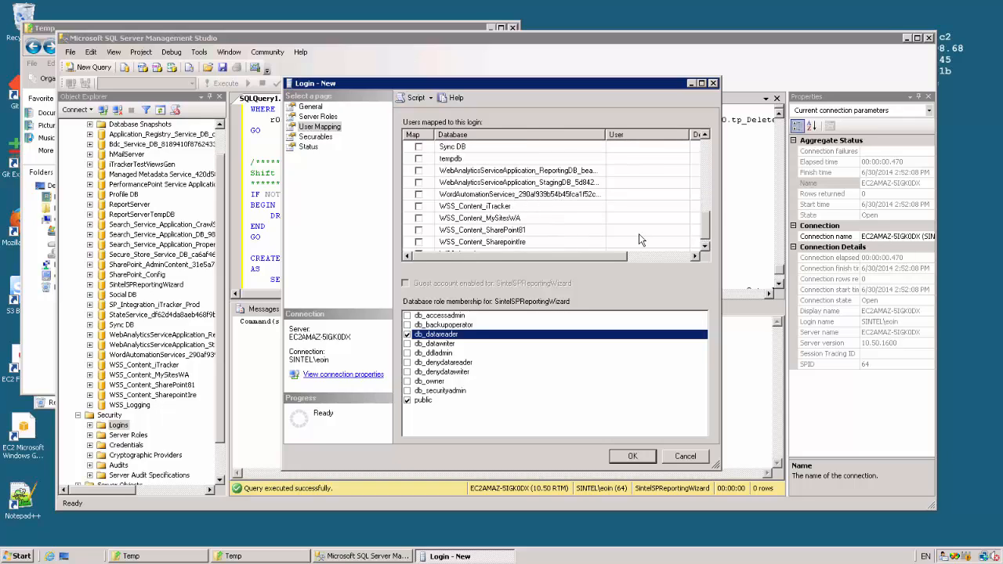
scroll(638, 240, down, 1)
click(419, 207)
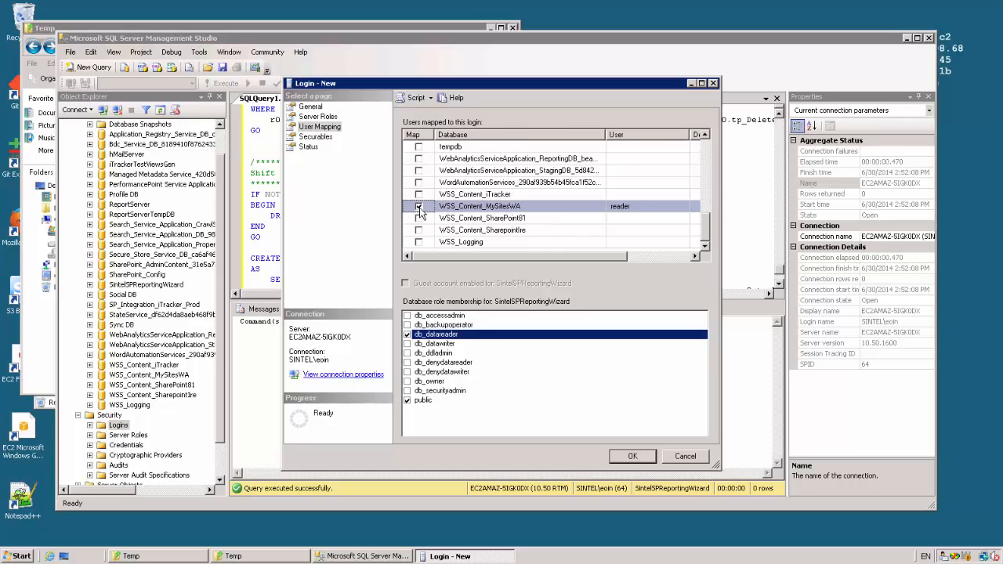
click(406, 333)
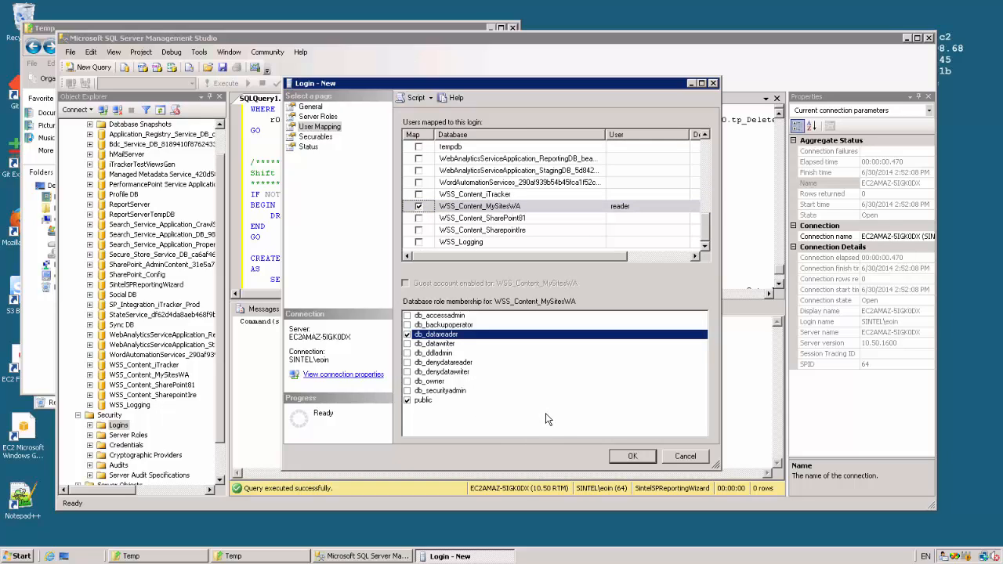
click(632, 456)
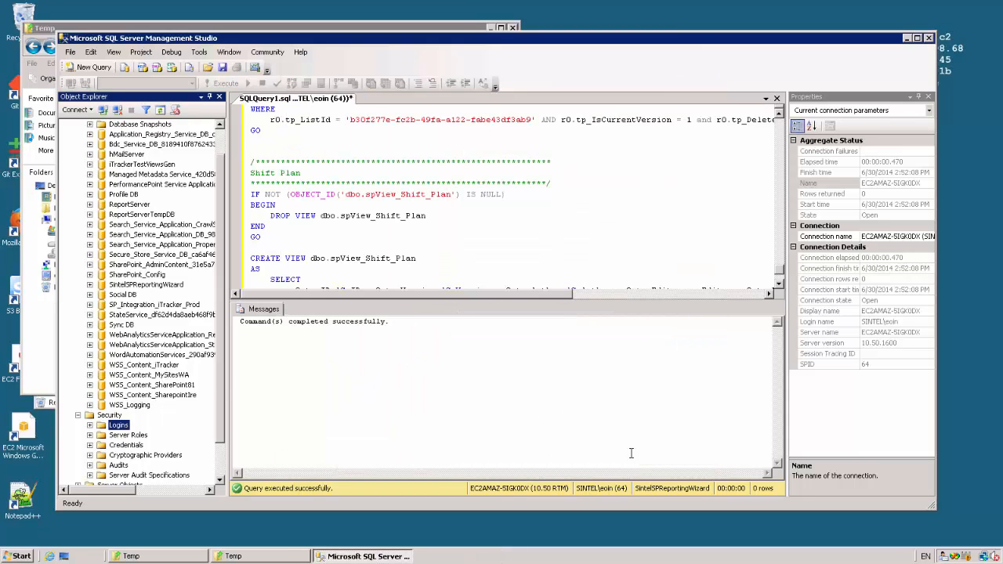